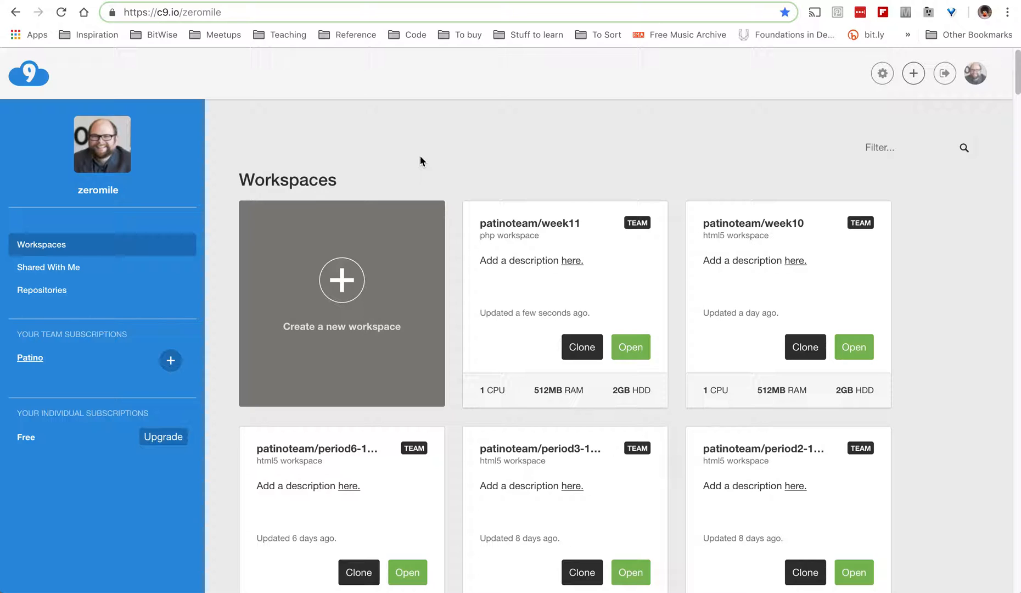
Start a new workspace from the Cloud9 dashboard's 'Create a new workspace' tile
click(346, 286)
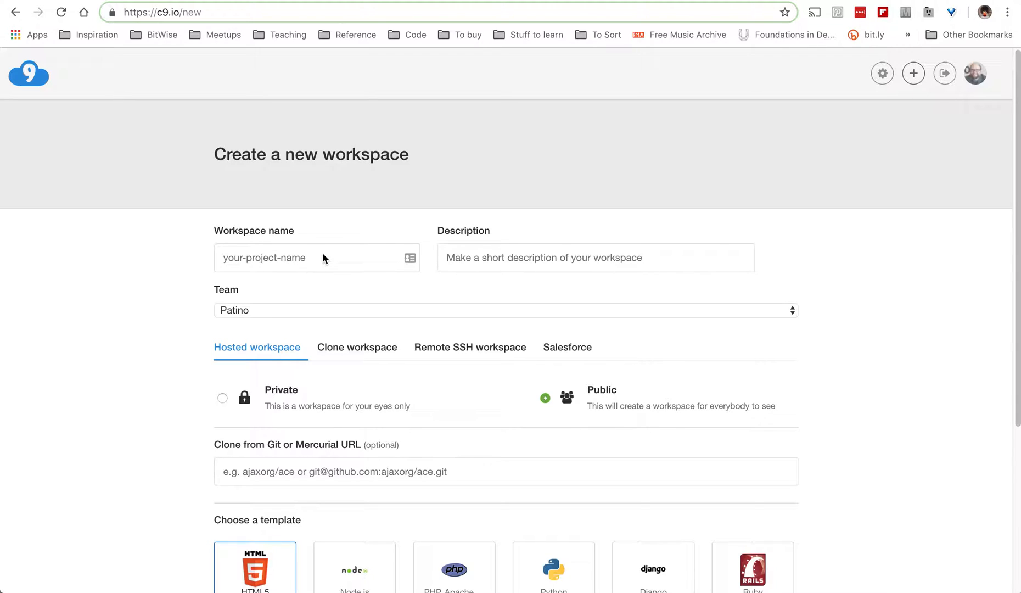
Name the workspace my-first-wp and keep the original team selected
click(282, 254)
text(m)
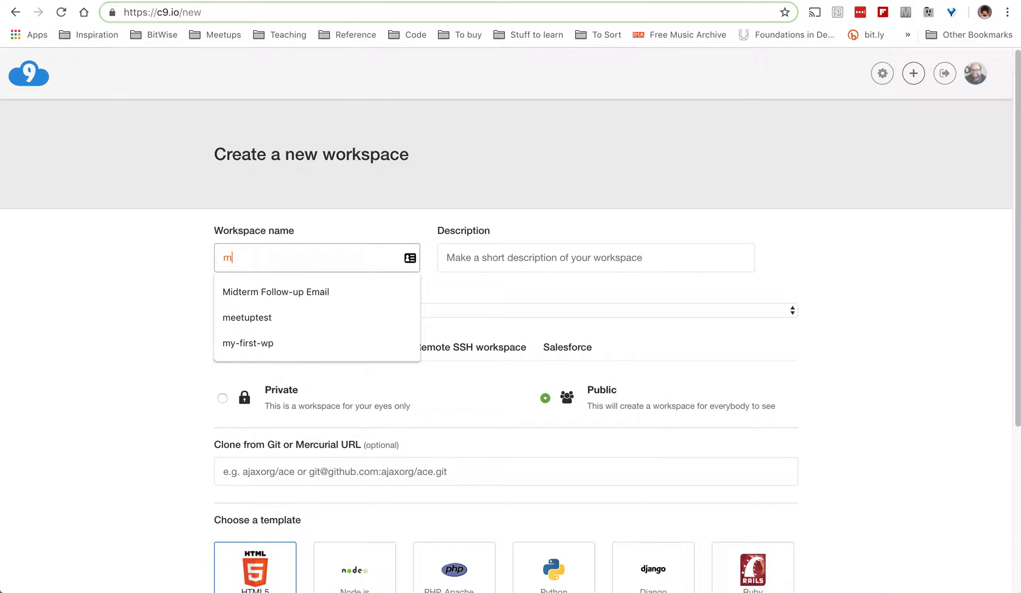
text(y-)
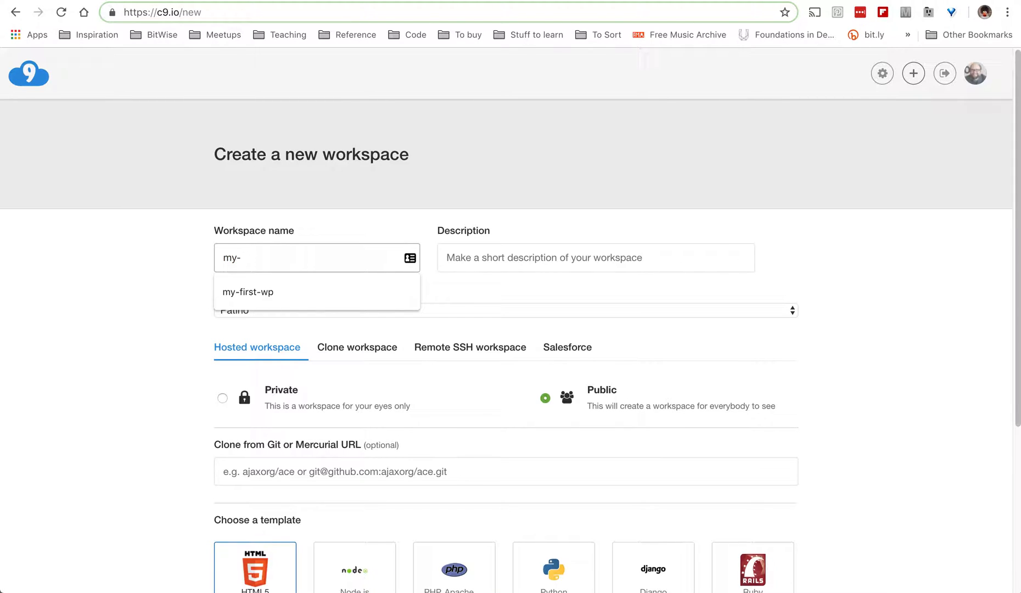
text(first-wp)
click(483, 280)
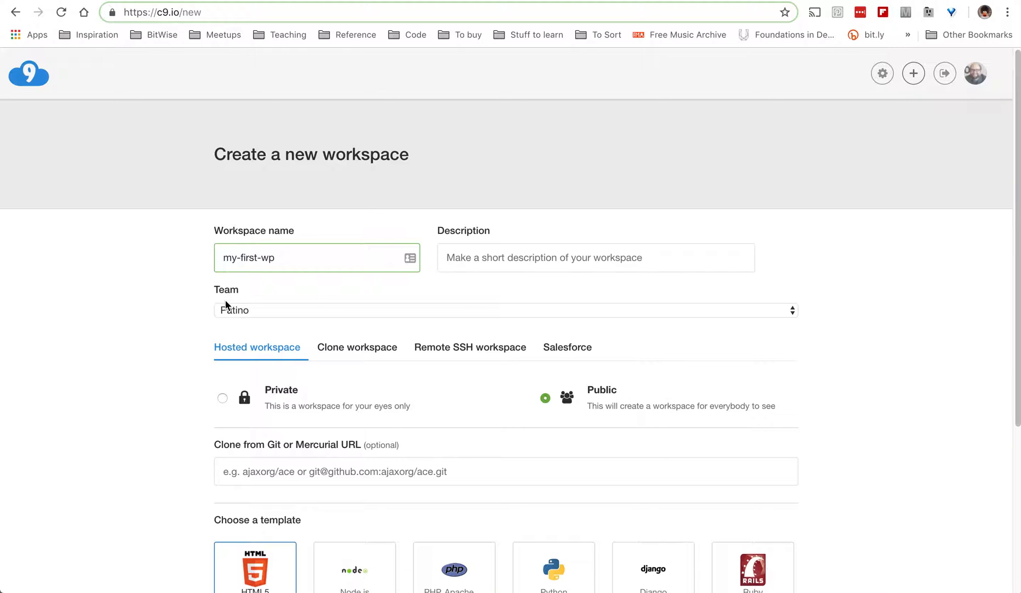
click(260, 311)
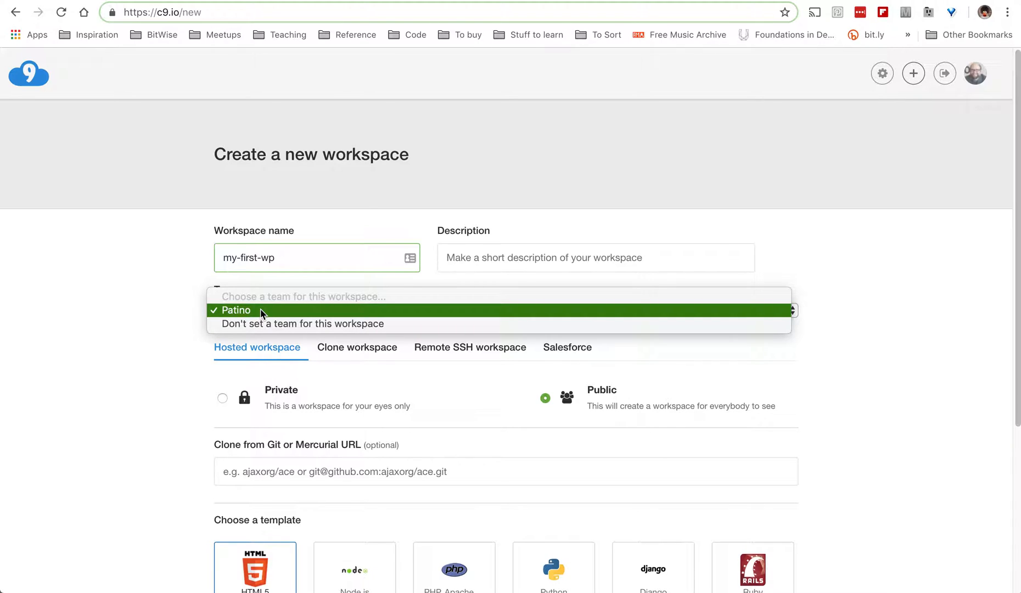
click(181, 318)
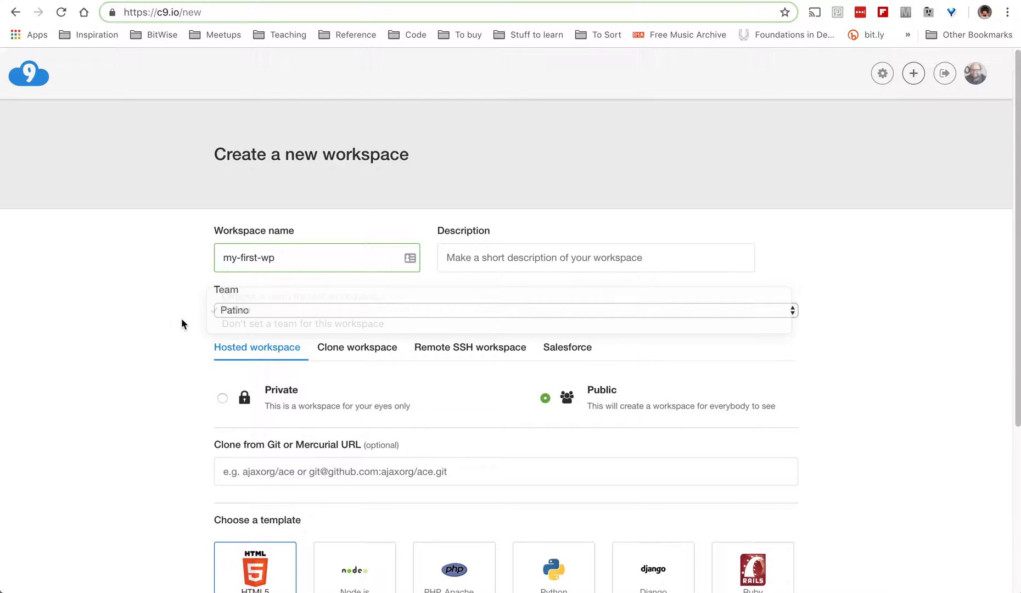
click(247, 309)
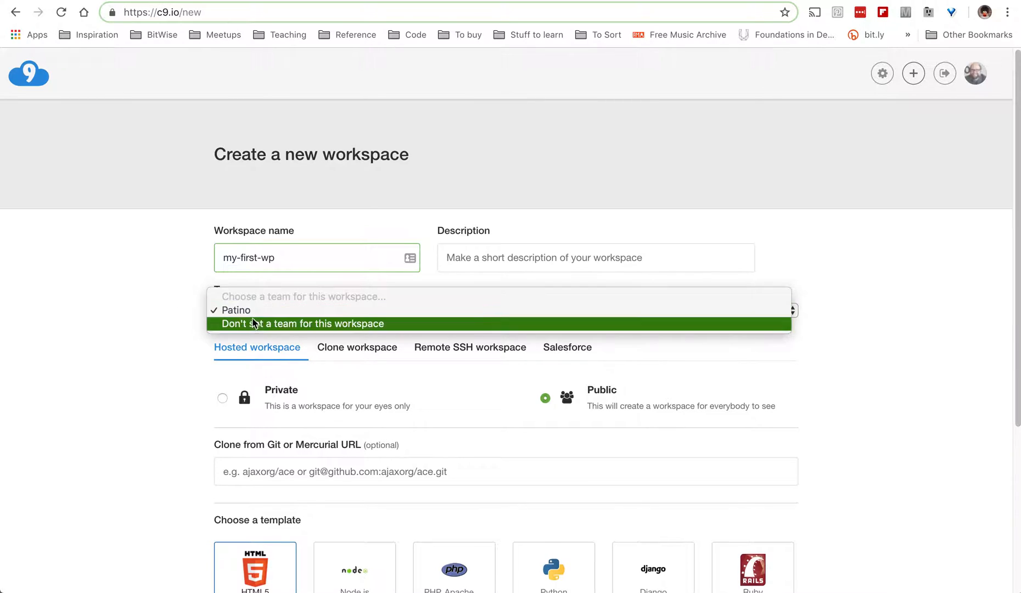
click(256, 323)
click(245, 311)
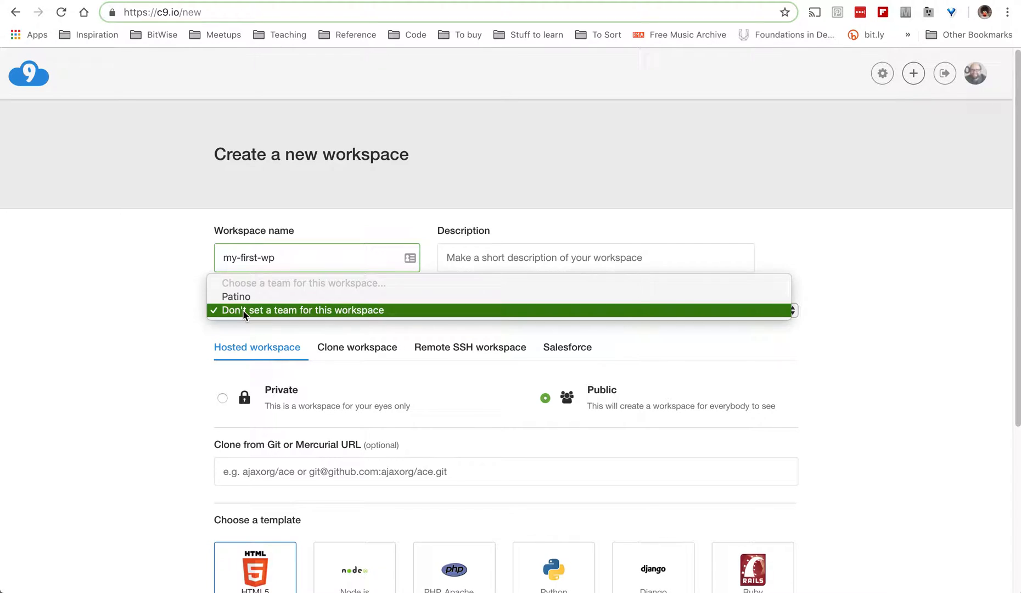
click(232, 297)
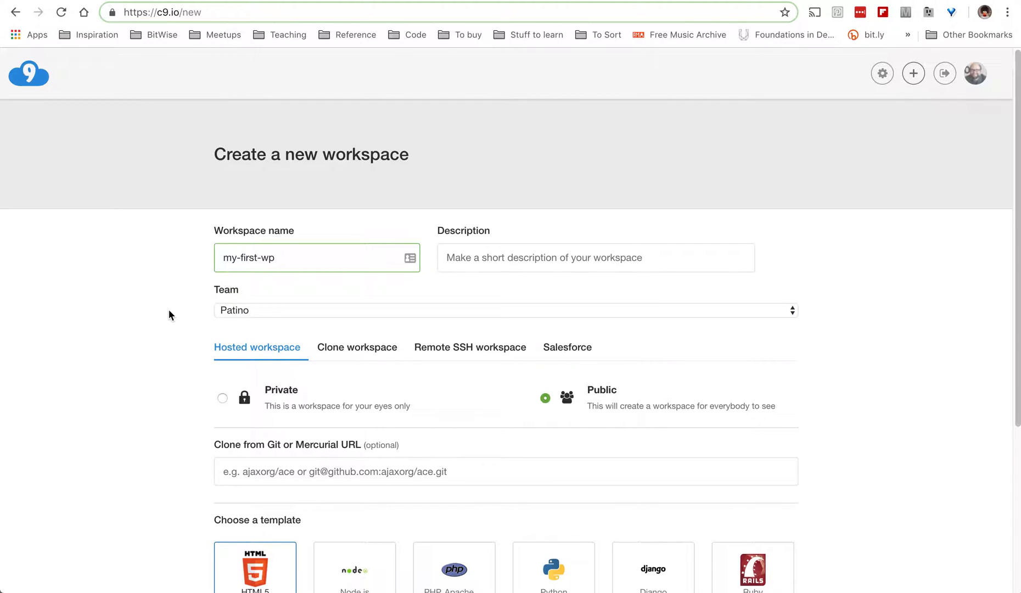
Choose the Wordpress template and create the workspace
scroll(169, 313, down, 2)
scroll(168, 314, down, 5)
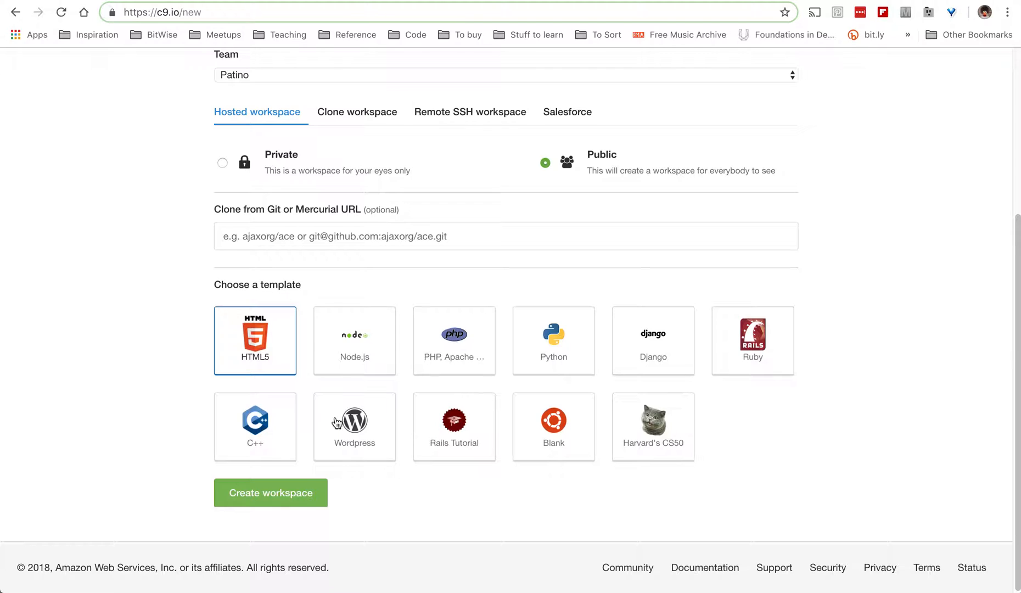
click(360, 421)
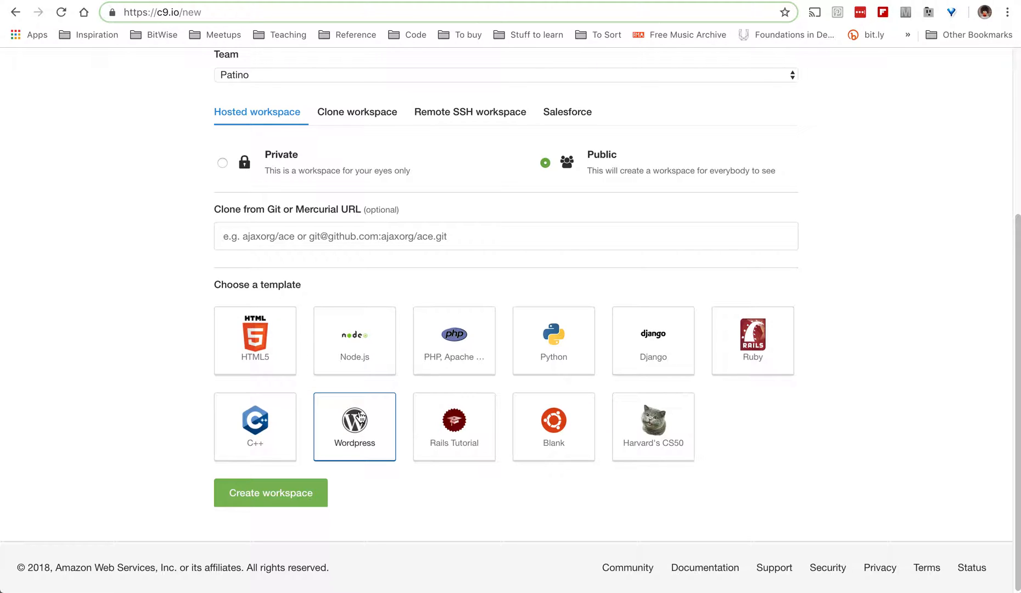
click(358, 422)
click(261, 497)
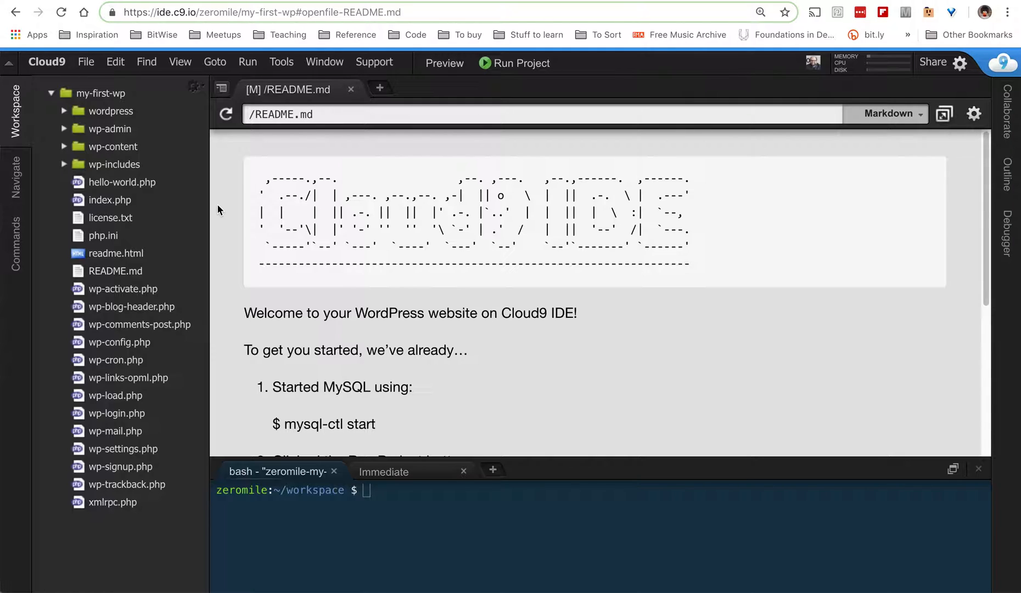
Run the WordPress project and open its served c9users.io address in the browser
click(501, 64)
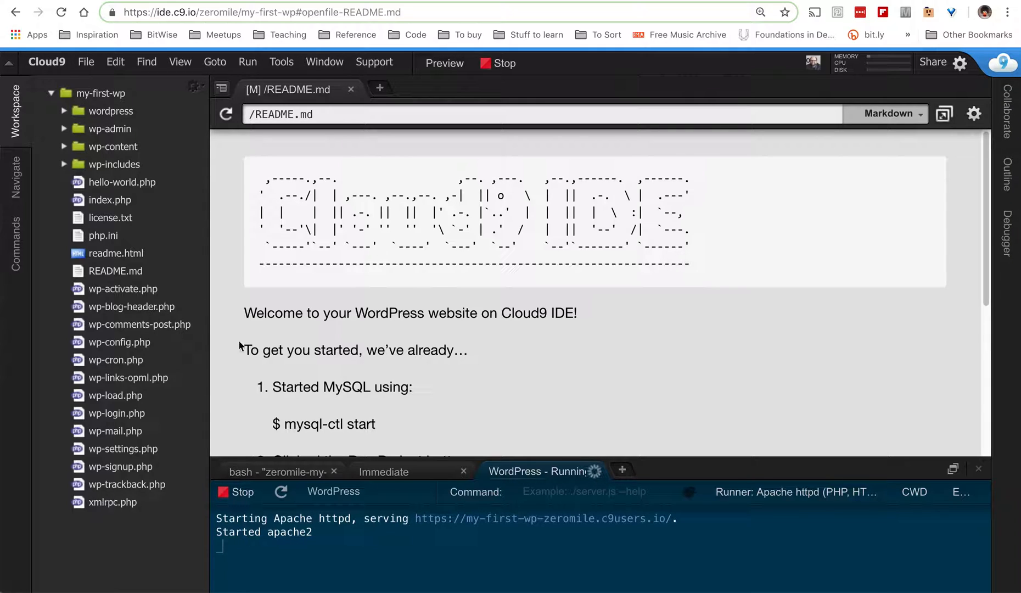
right_click(590, 525)
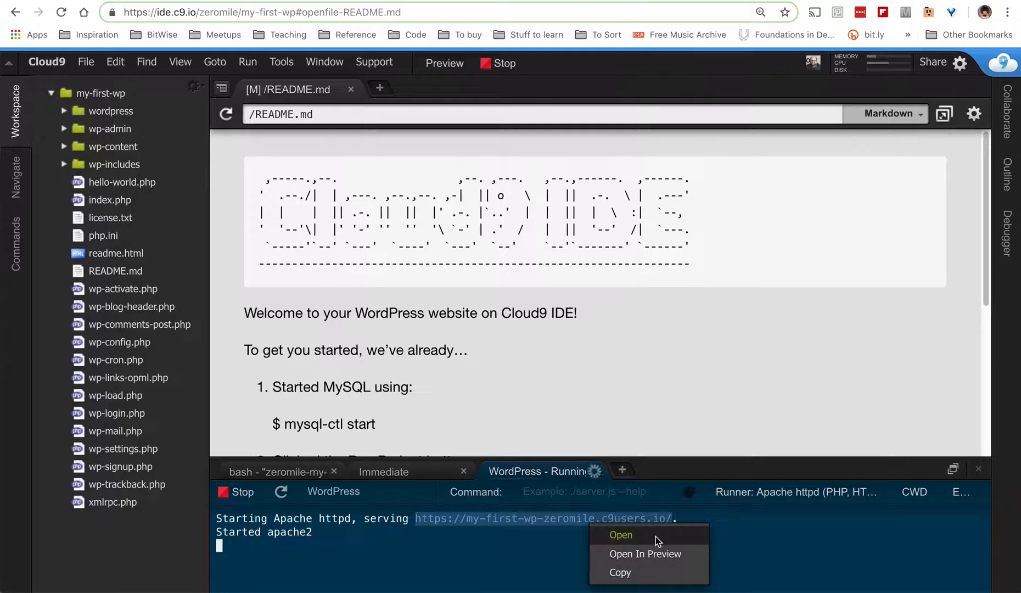
click(628, 535)
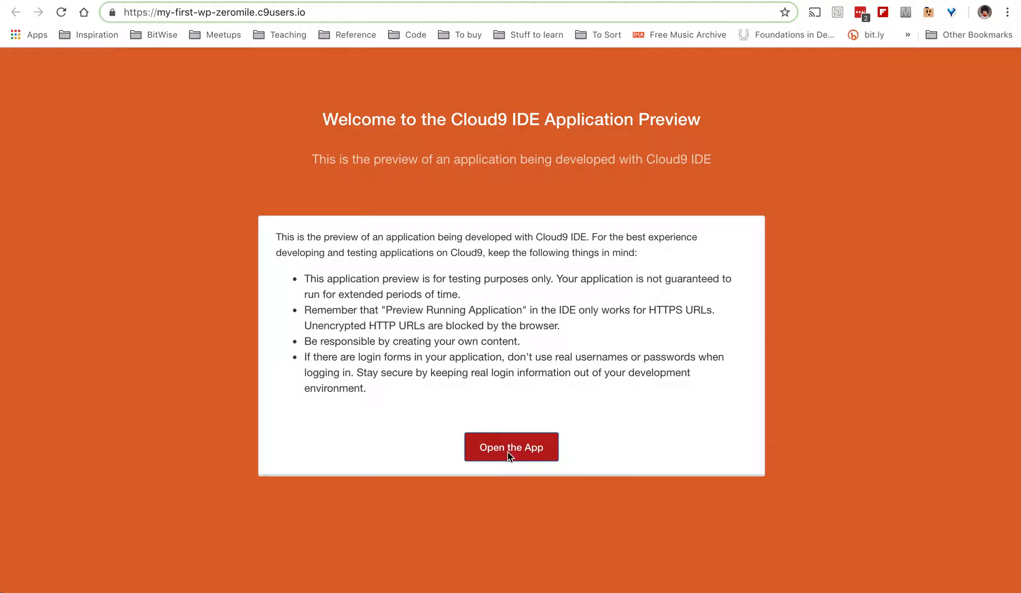
Open the app from the preview page and continue with English (United States)
click(522, 455)
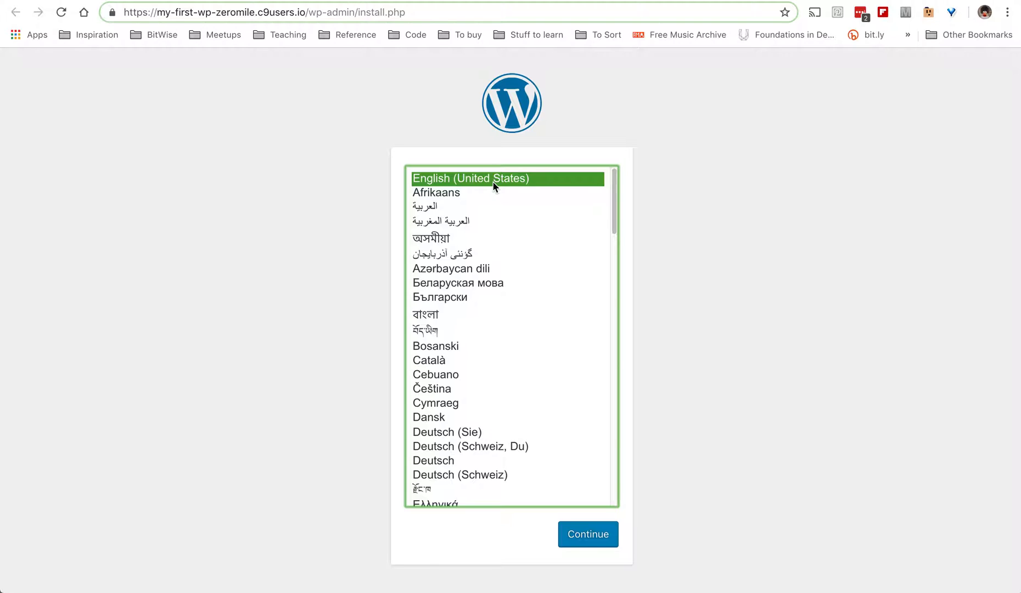
click(583, 537)
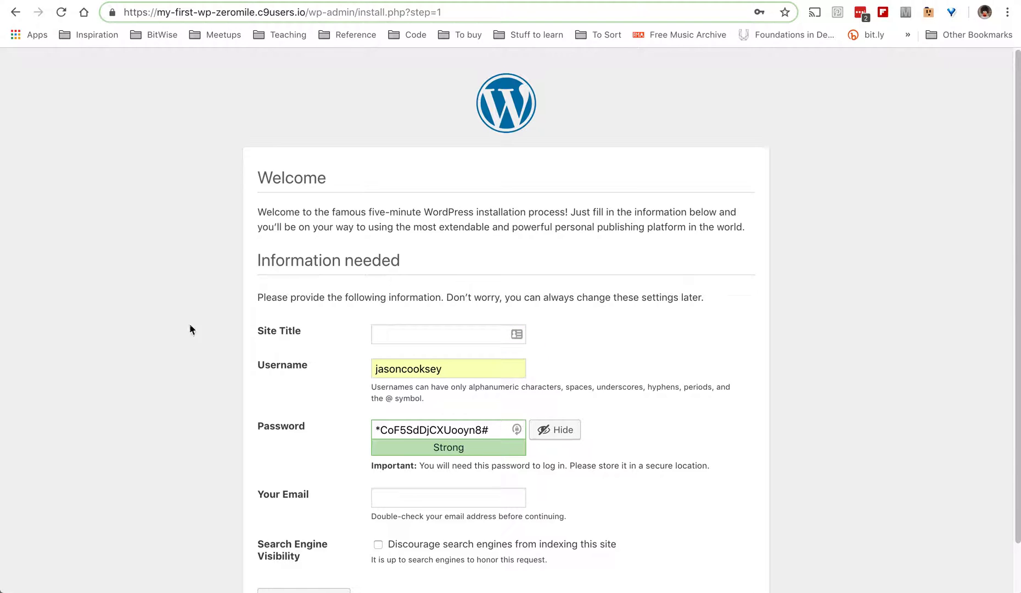
Enter 'My First WordPress Site' as the site title
click(440, 335)
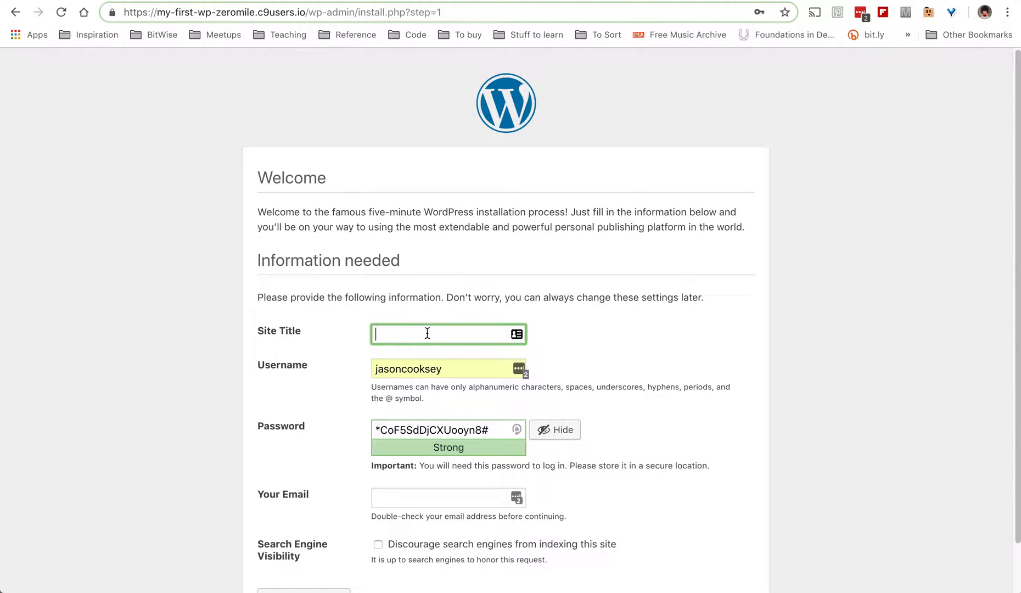
text(My First Wordpress S)
key(BackSpace)
key(BackSpace)
key(BackSpace)
key(BackSpace)
key(BackSpace)
key(BackSpace)
key(BackSpace)
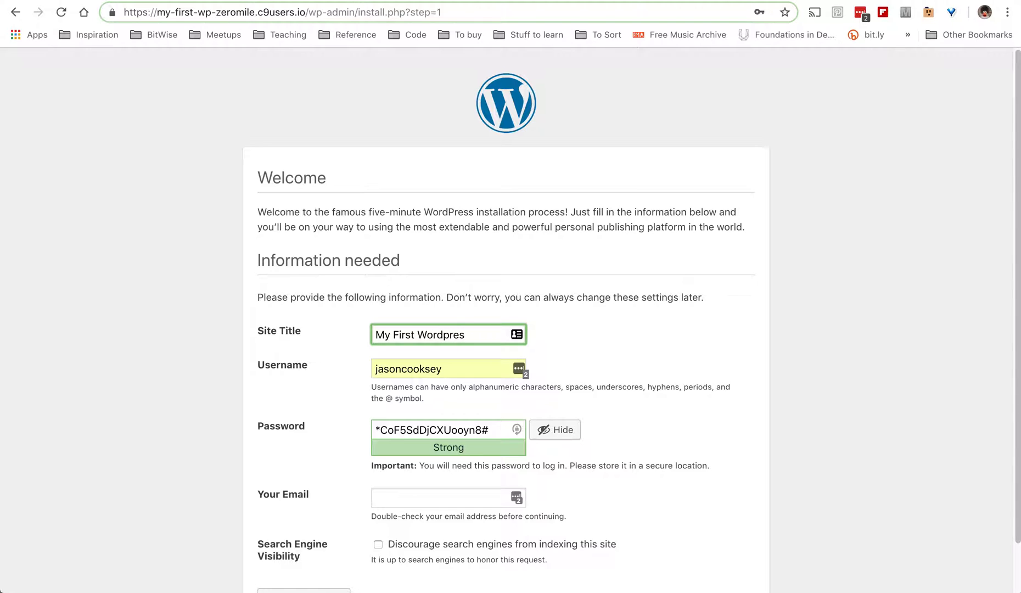
text(Press Site)
Keep the prefilled username and replace the generated password with a custom password
click(435, 368)
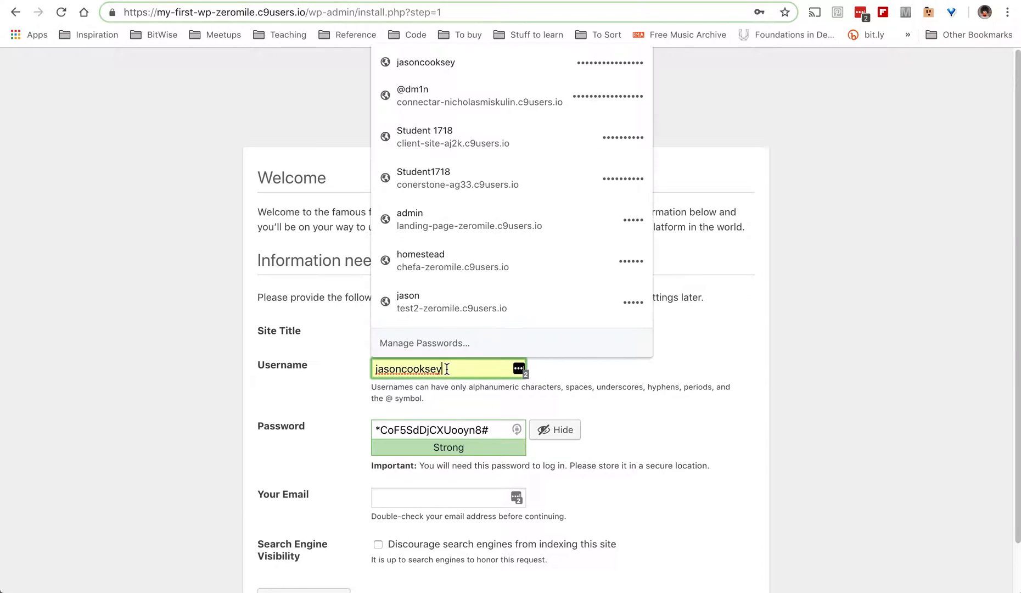
click(543, 388)
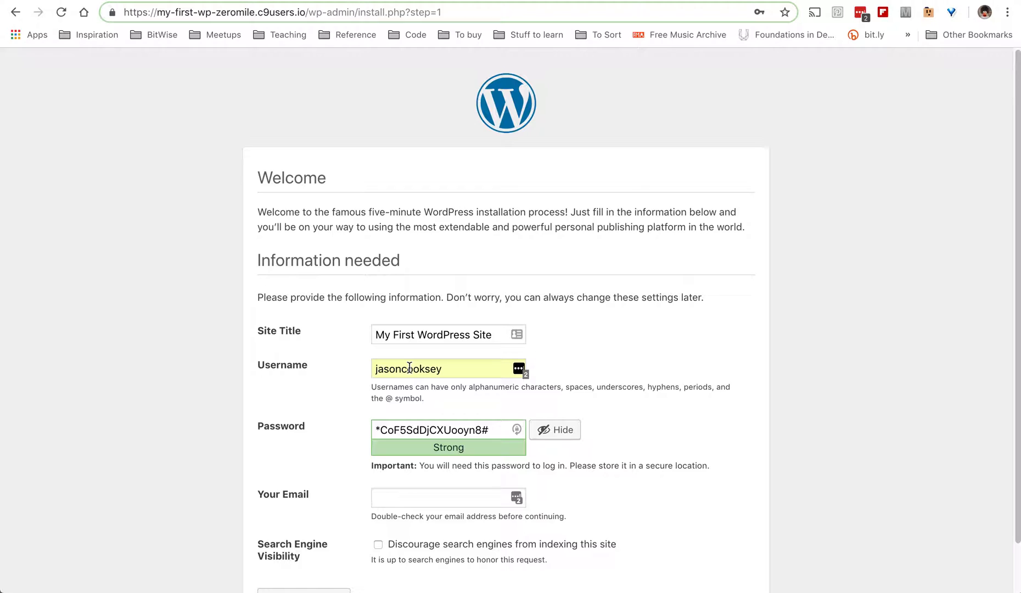
triple_click(491, 428)
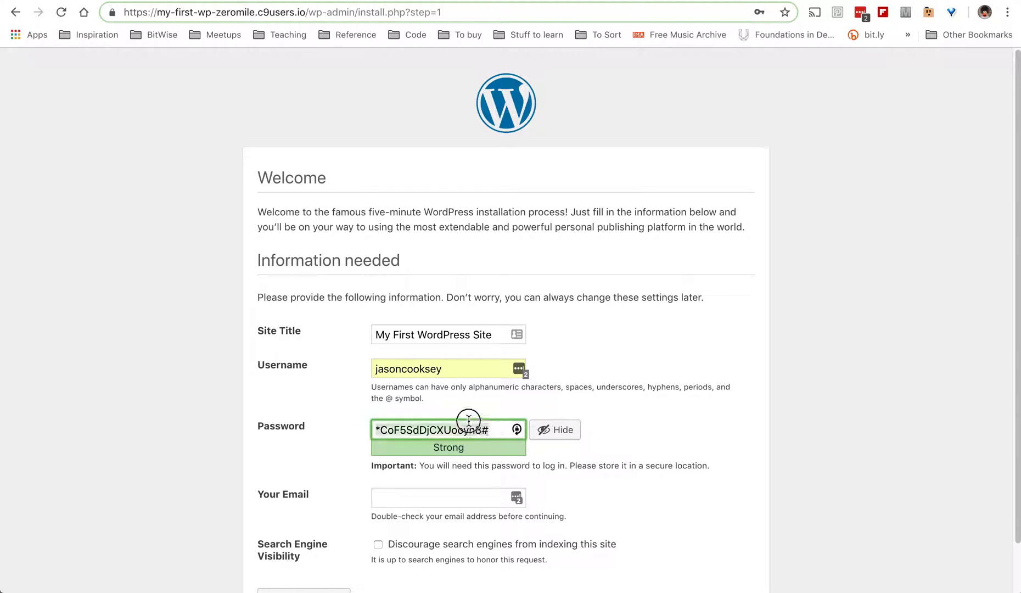
key(BackSpace)
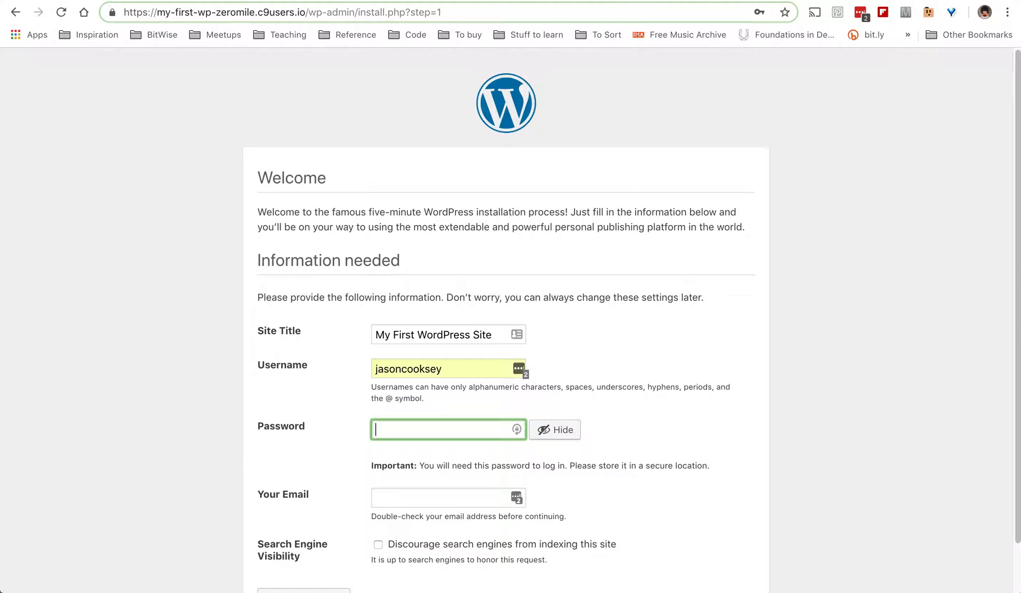
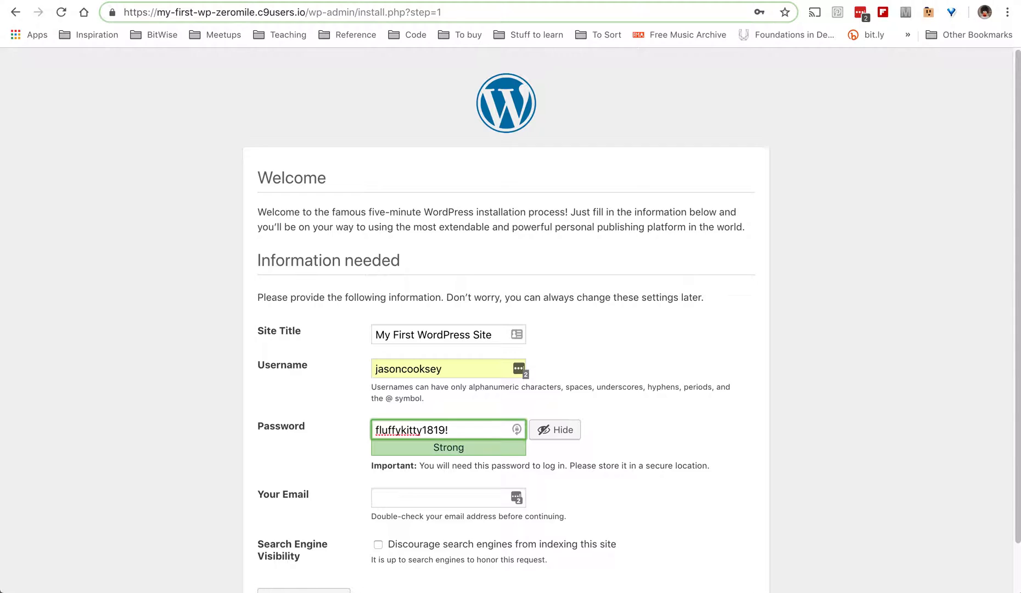
key(Tab)
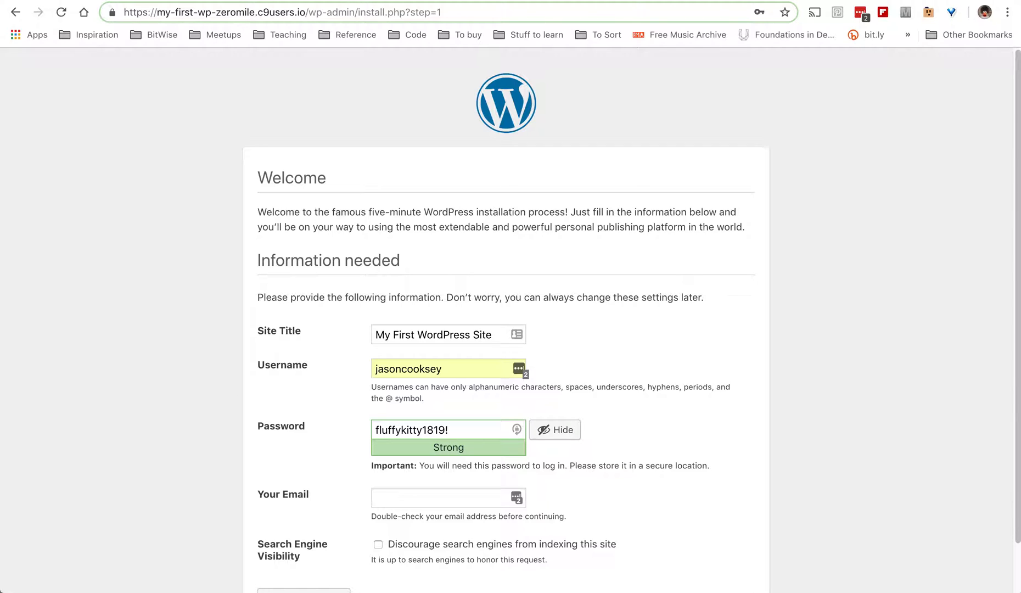
click(464, 430)
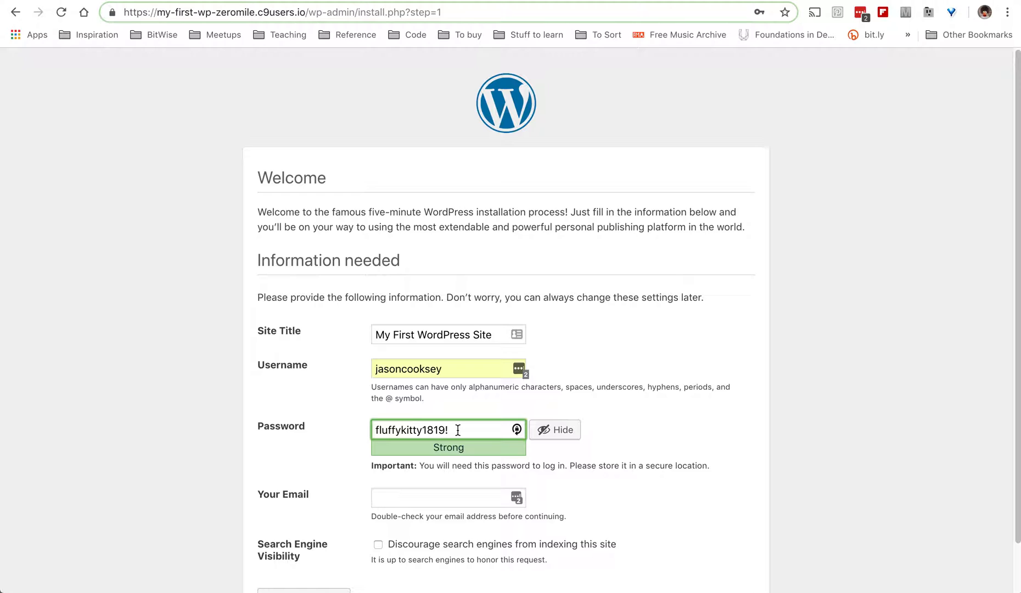
Tick 'Discourage search engines' and submit the form with the email field empty
click(401, 502)
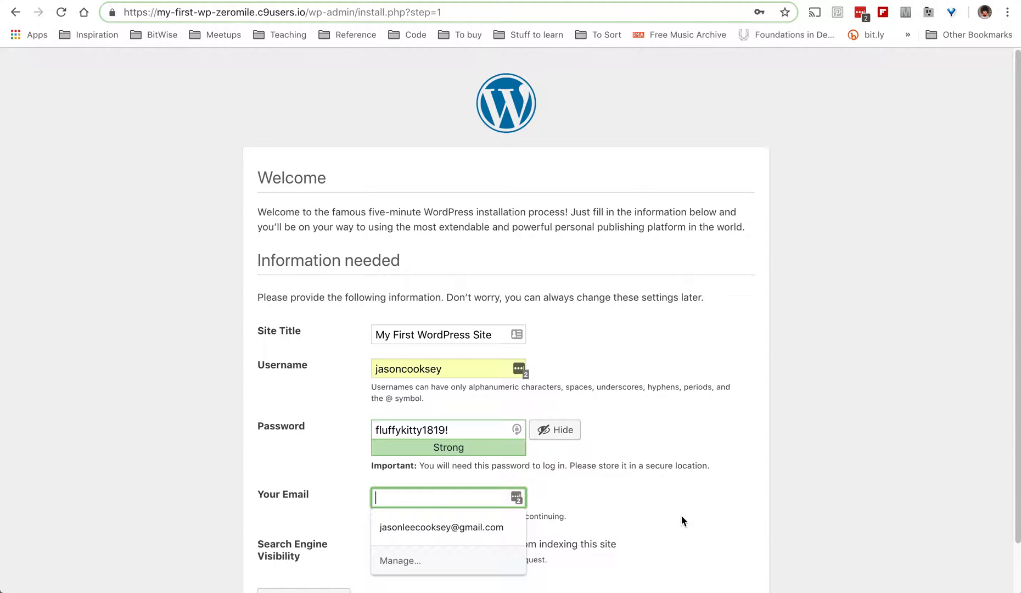
scroll(682, 516, down, 1)
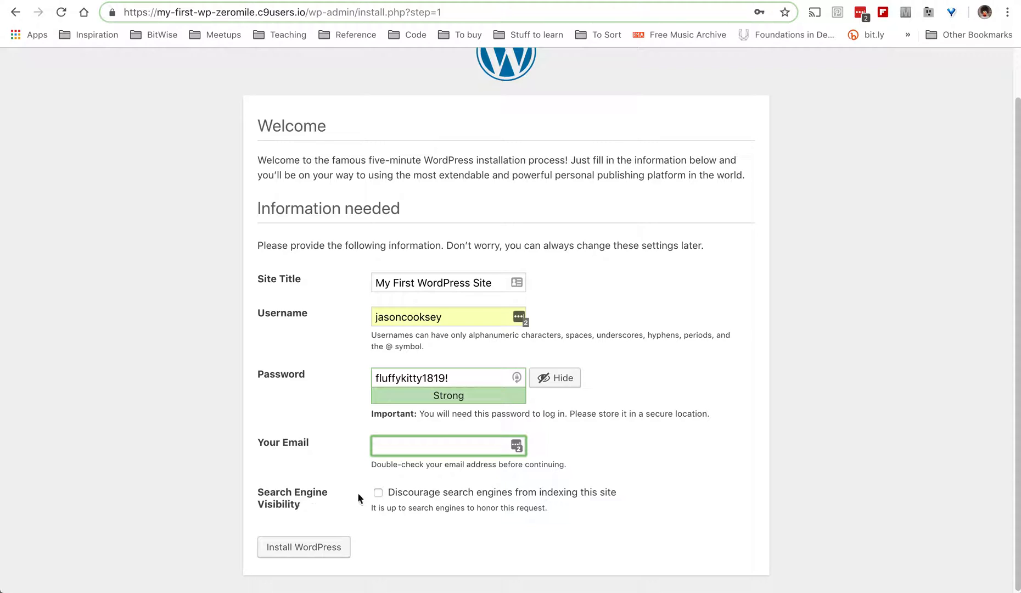
click(379, 493)
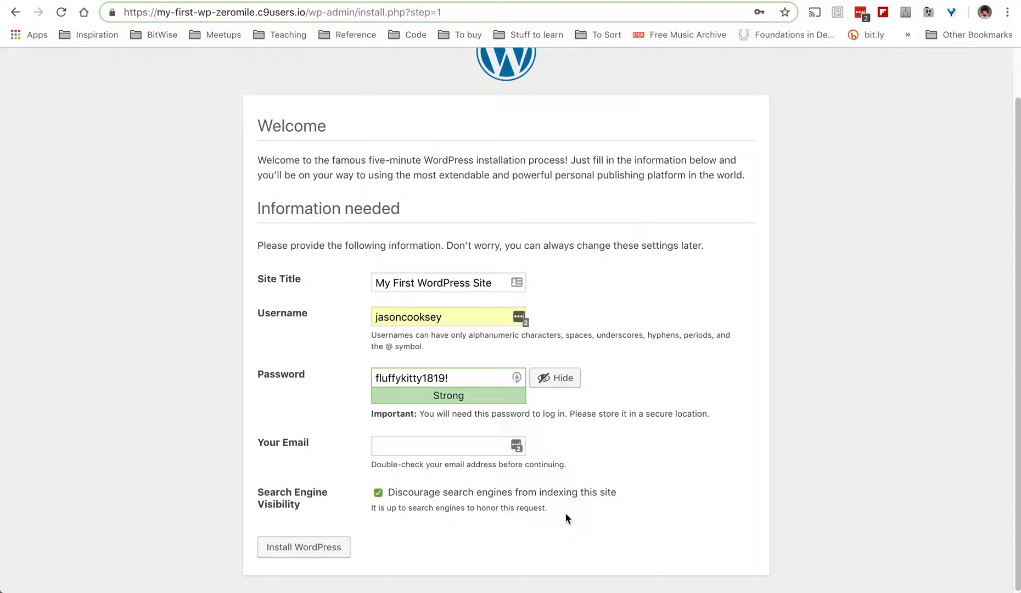
click(311, 550)
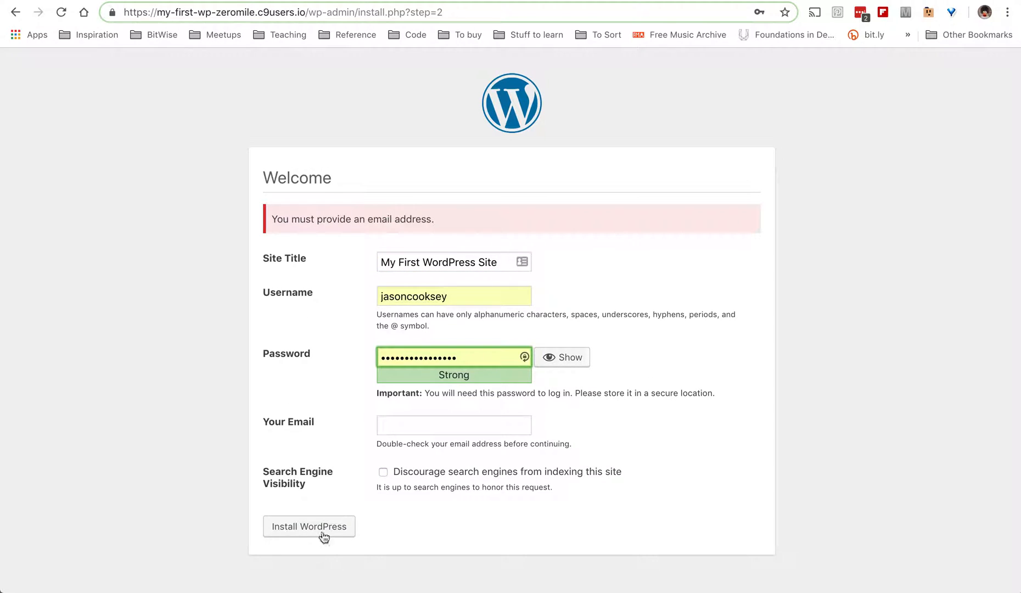
Fill in Your Email with the suggested work email address
click(408, 426)
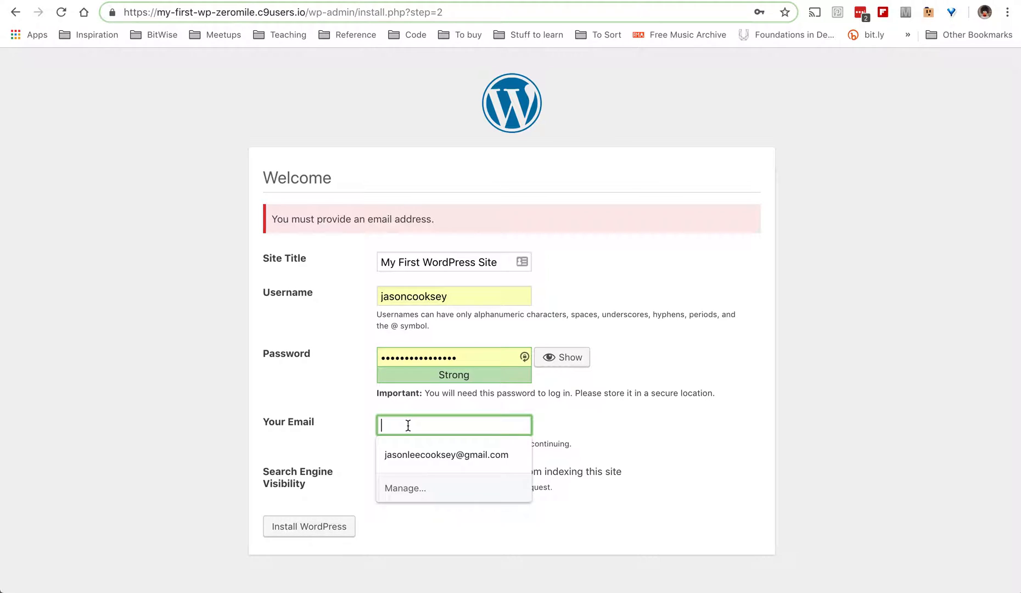
click(422, 455)
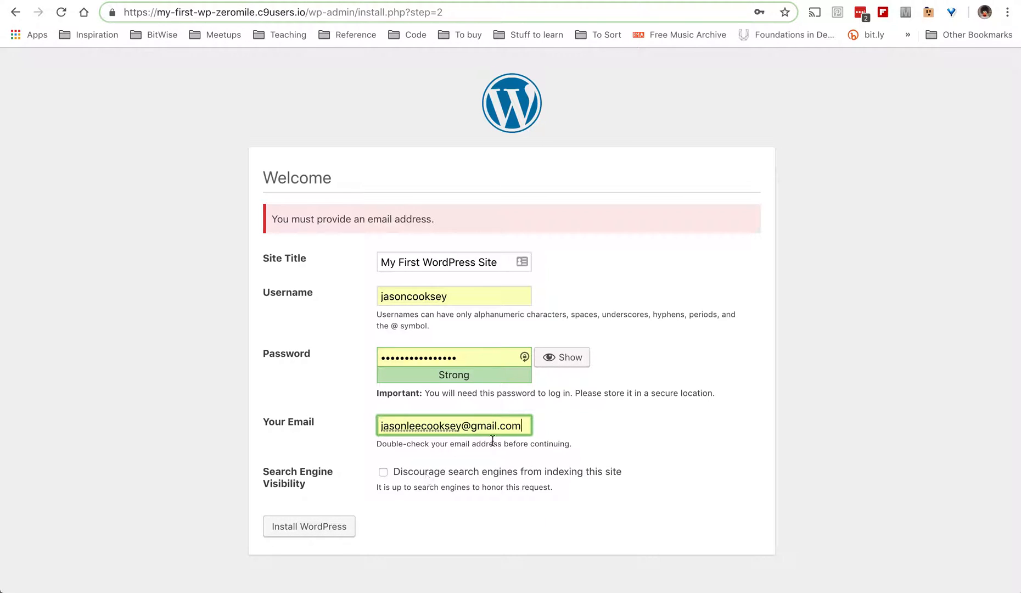
click(522, 423)
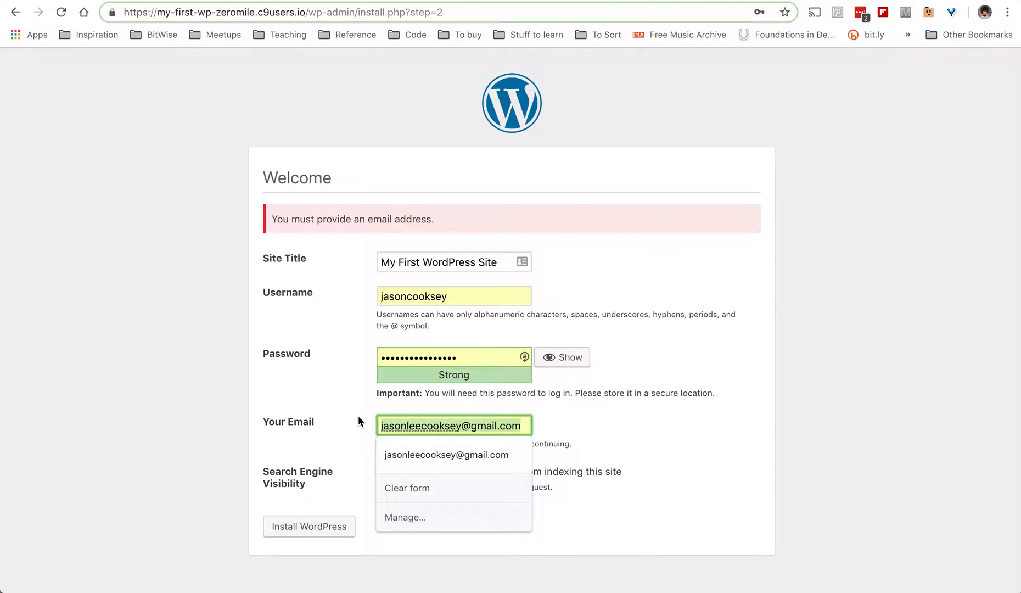
text(jcook)
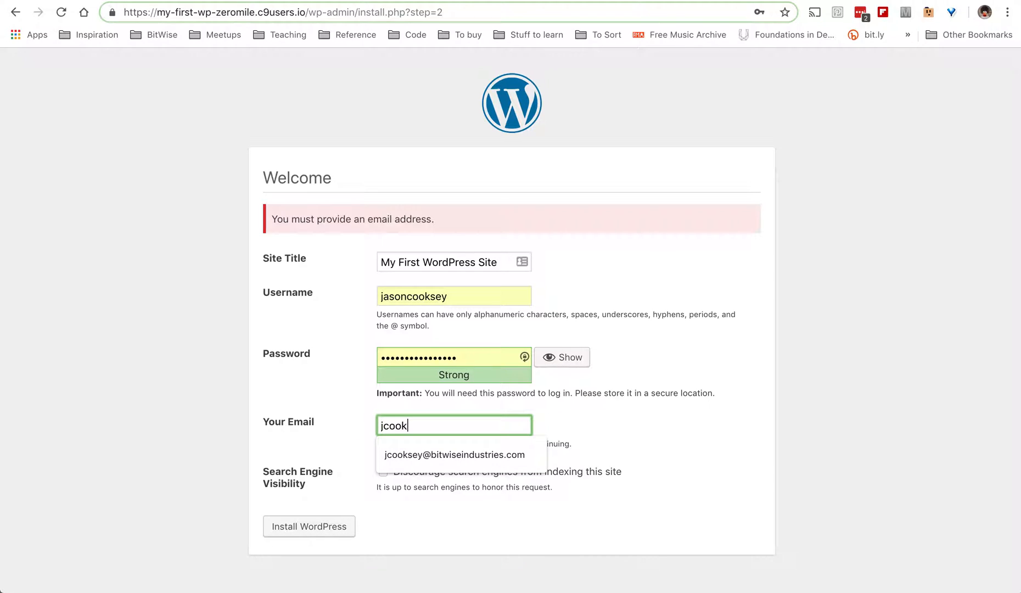
key(Down)
key(Return)
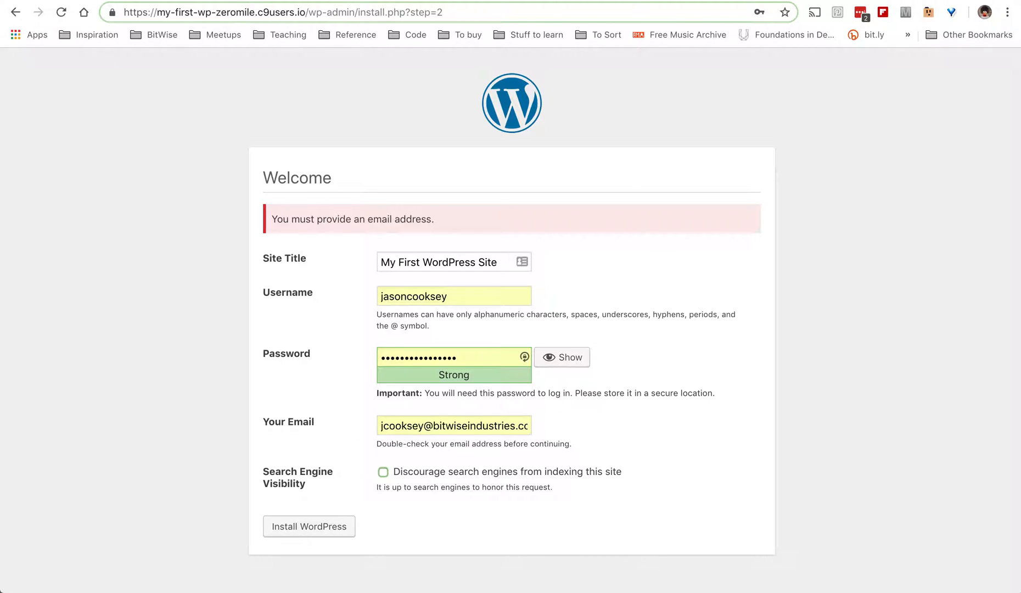
Tick 'Discourage search engines', install WordPress, and go to the login page
click(383, 472)
click(306, 533)
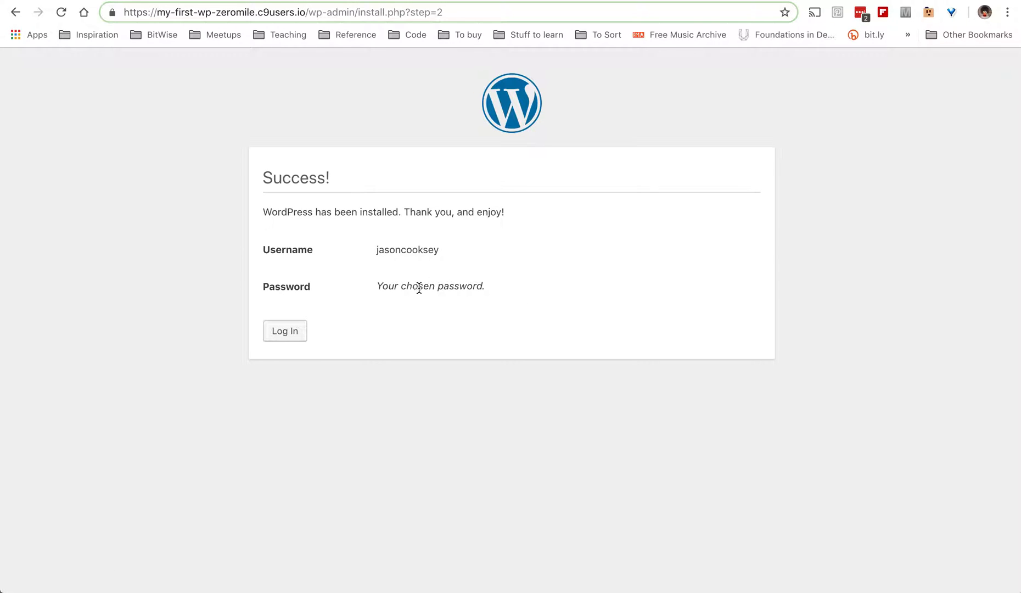
click(291, 334)
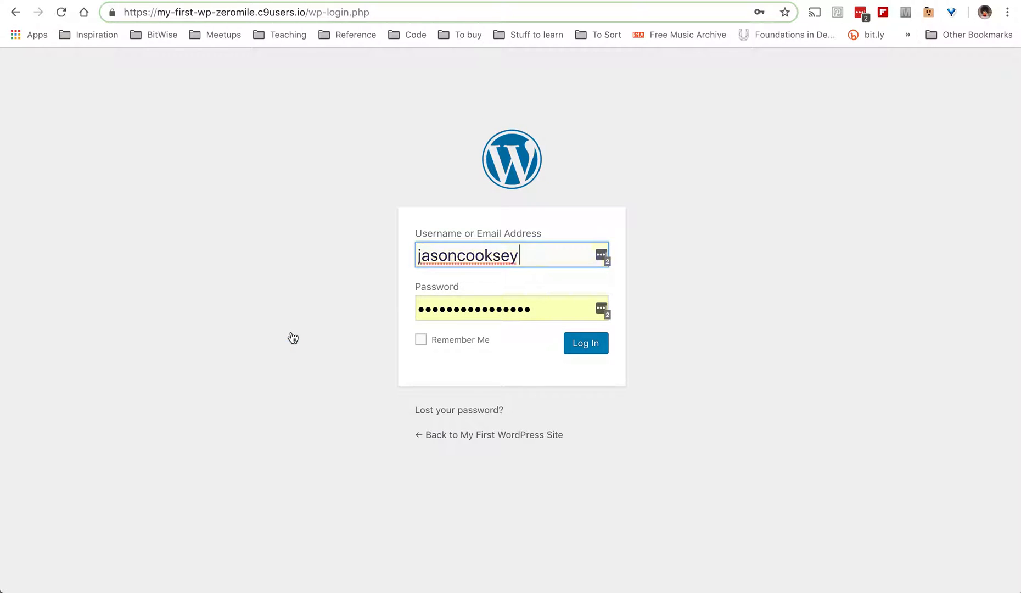
Retype the admin password and attempt to log in twice
drag(542, 309, 423, 293)
key(BackSpace)
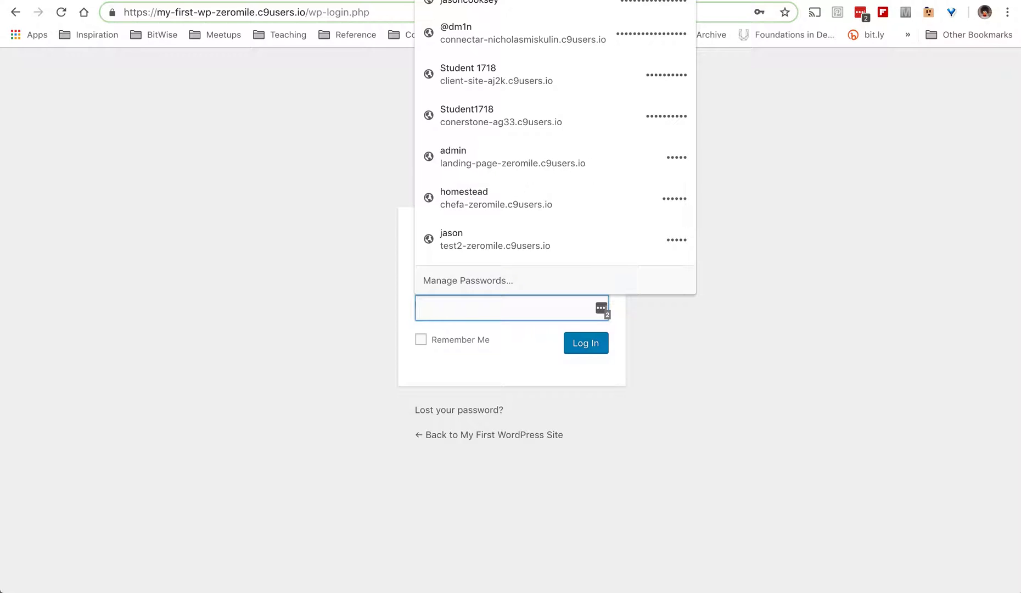
text(***********)
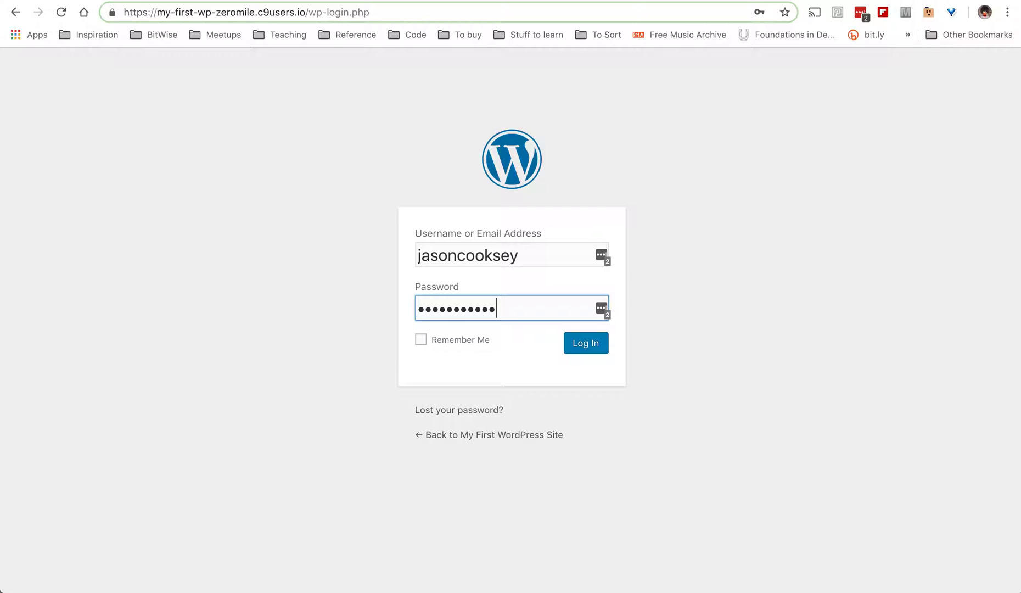
text(*****)
click(596, 345)
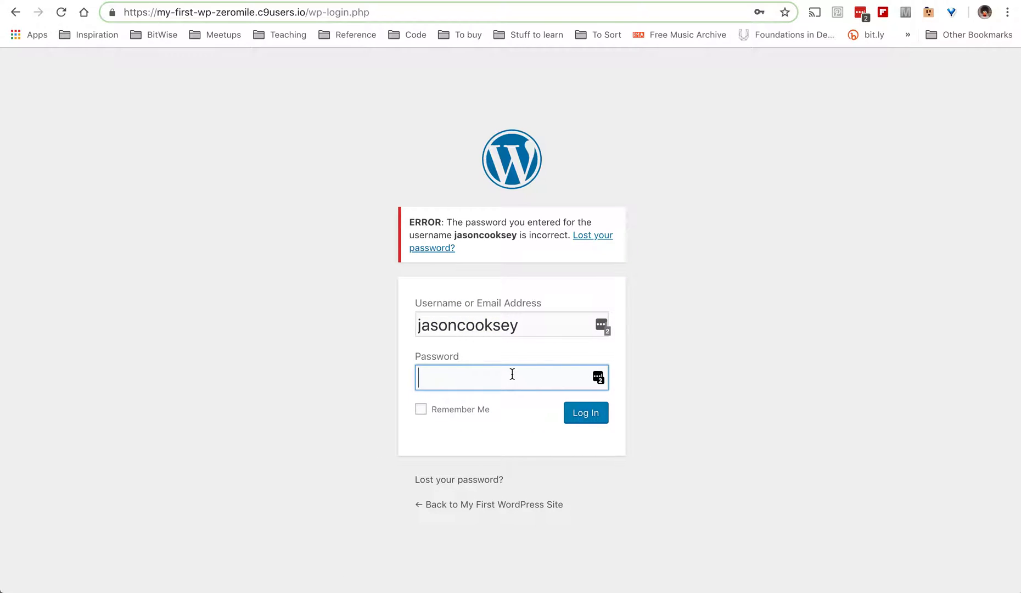
text(•••••••••••••••)
text(s)
click(593, 414)
Correct the username, fill in the saved login details, and log in
click(539, 324)
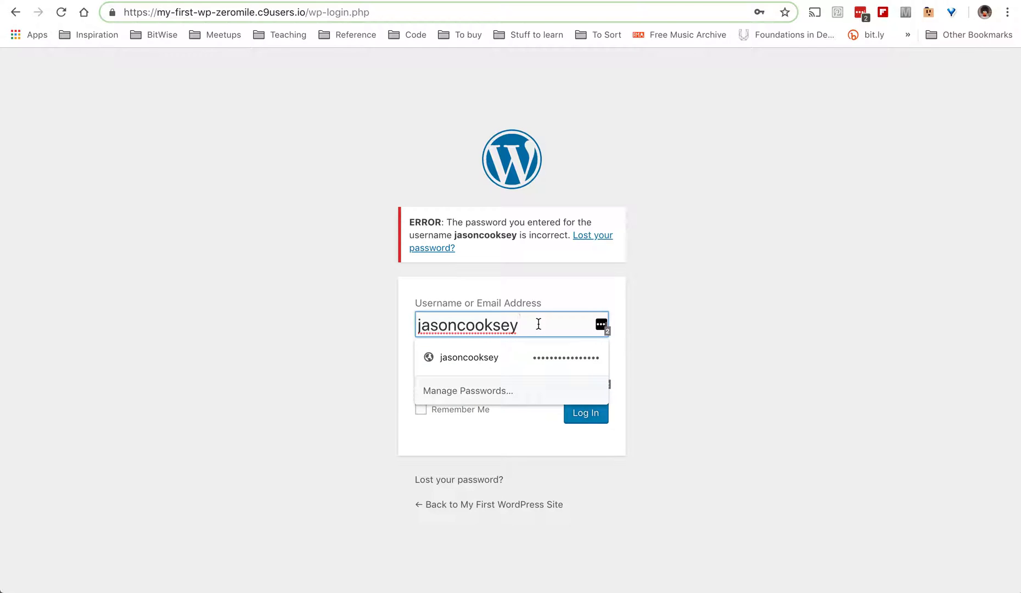
key(BackSpace)
text(y)
click(528, 357)
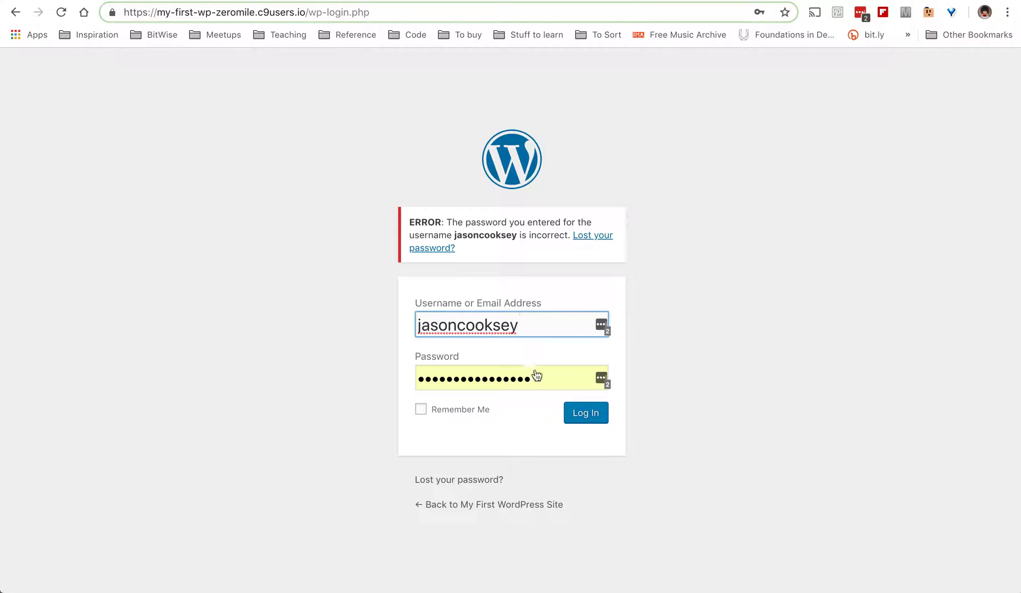
click(583, 422)
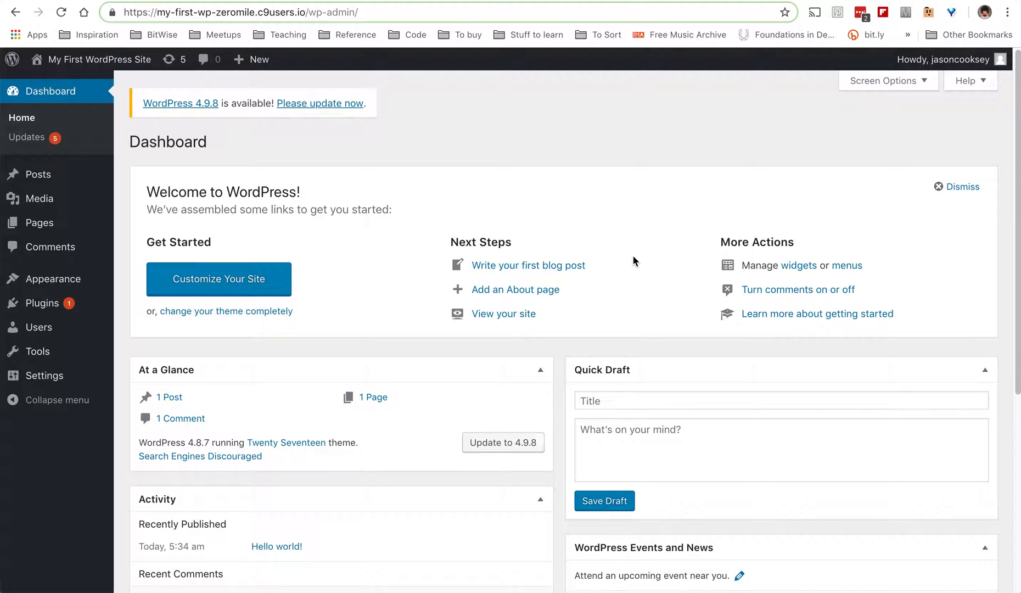
Scroll through the WordPress Dashboard to look it over
scroll(634, 261, down, 3)
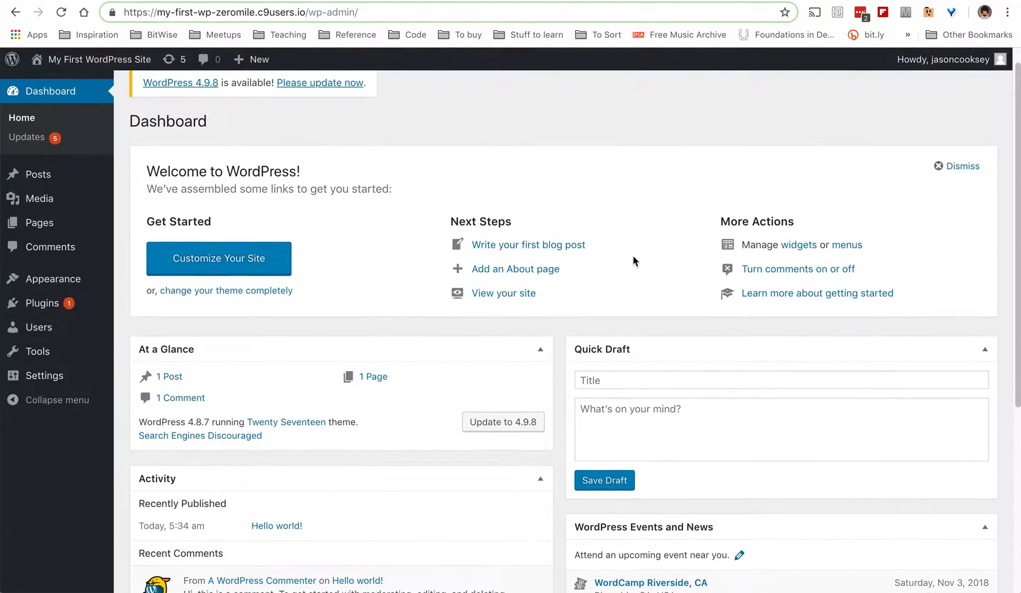
scroll(633, 257, down, 1)
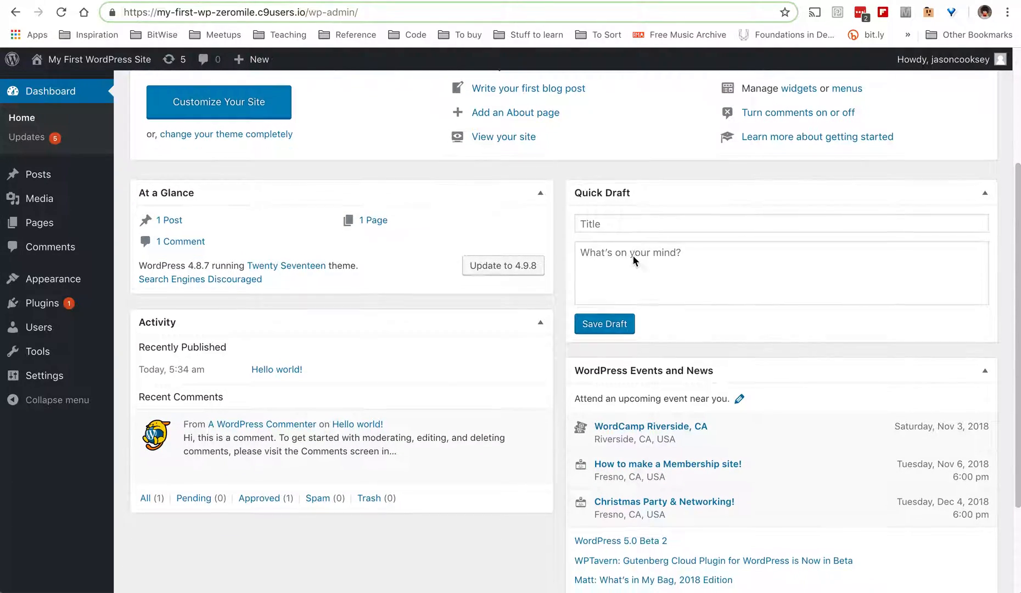
scroll(633, 256, up, 4)
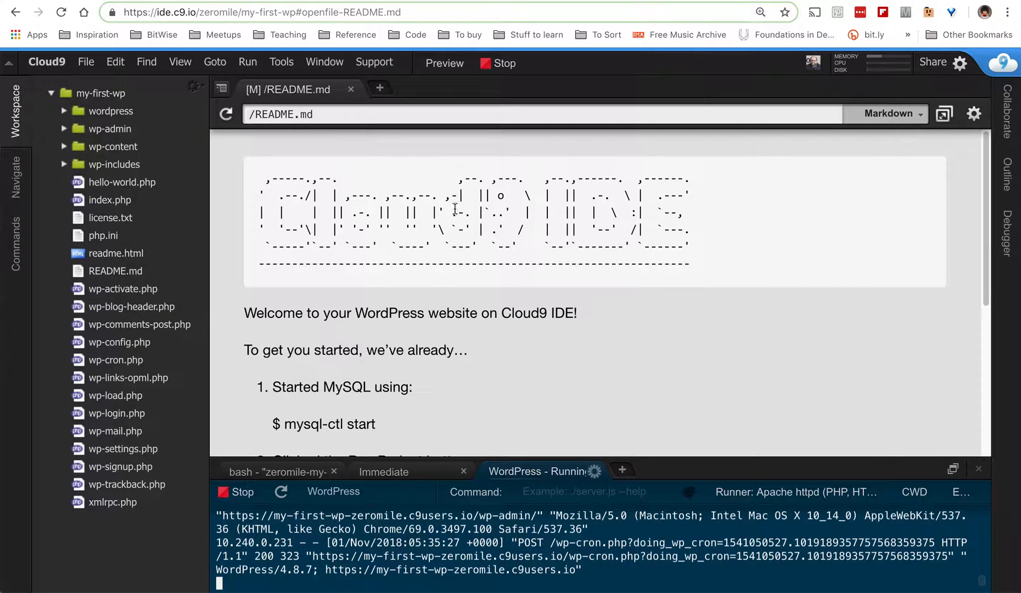
Scroll the Apache runner log to the top, then return to the WordPress Dashboard tab
scroll(531, 534, up, 10)
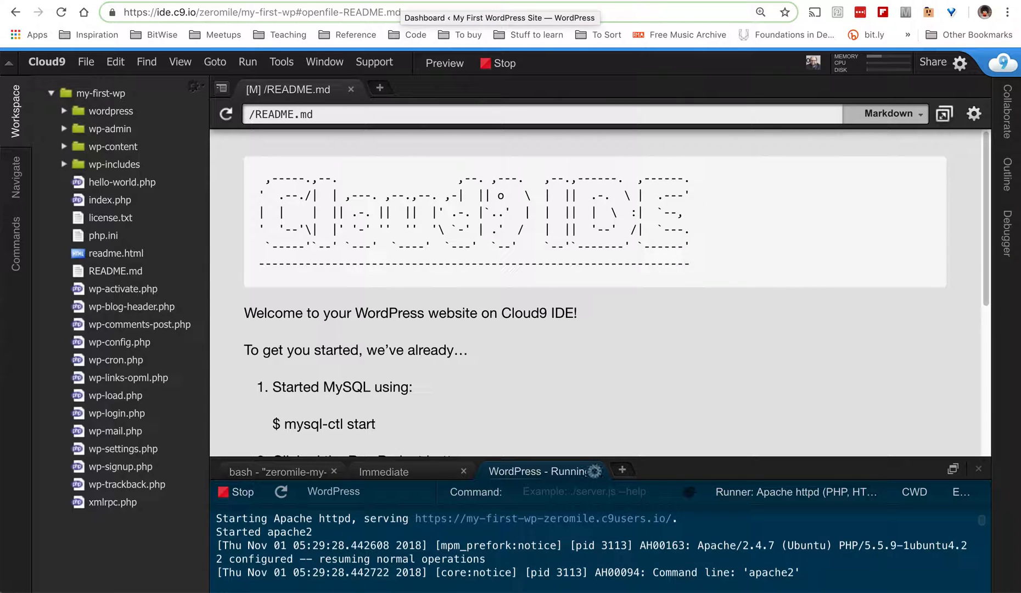
click(400, 1)
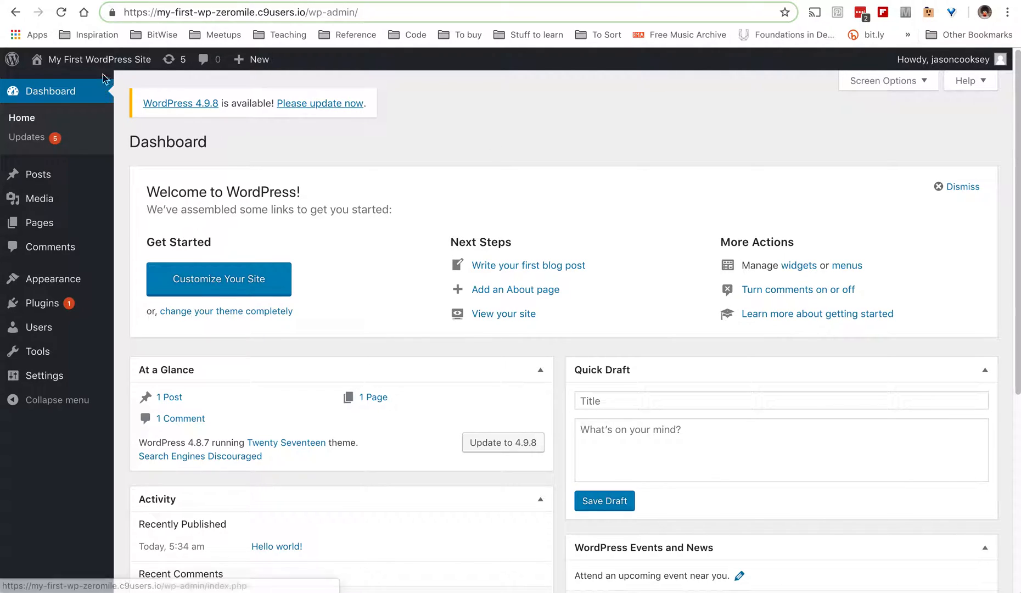
mouse_move(110, 64)
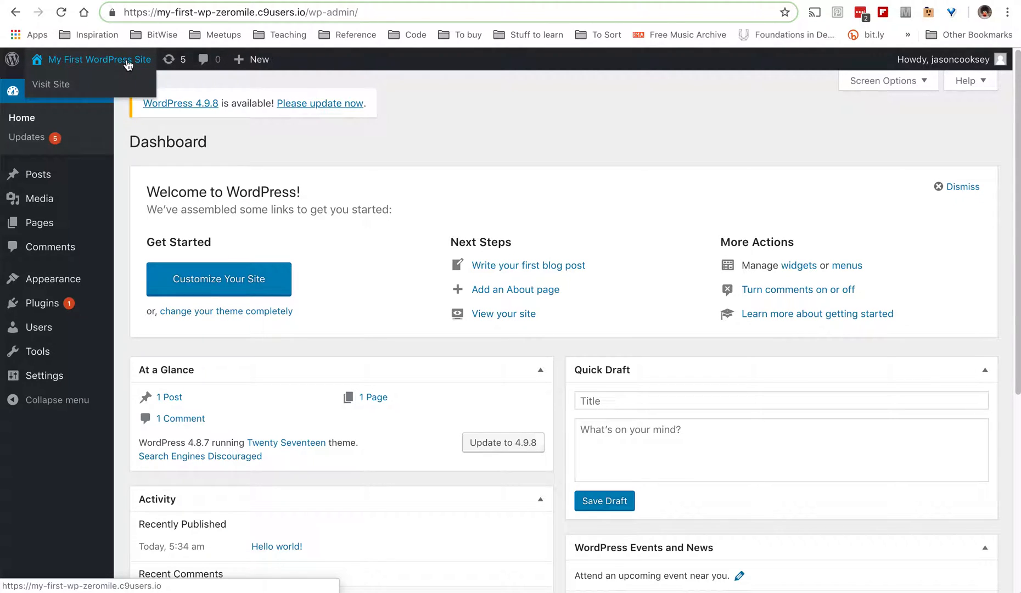
click(51, 85)
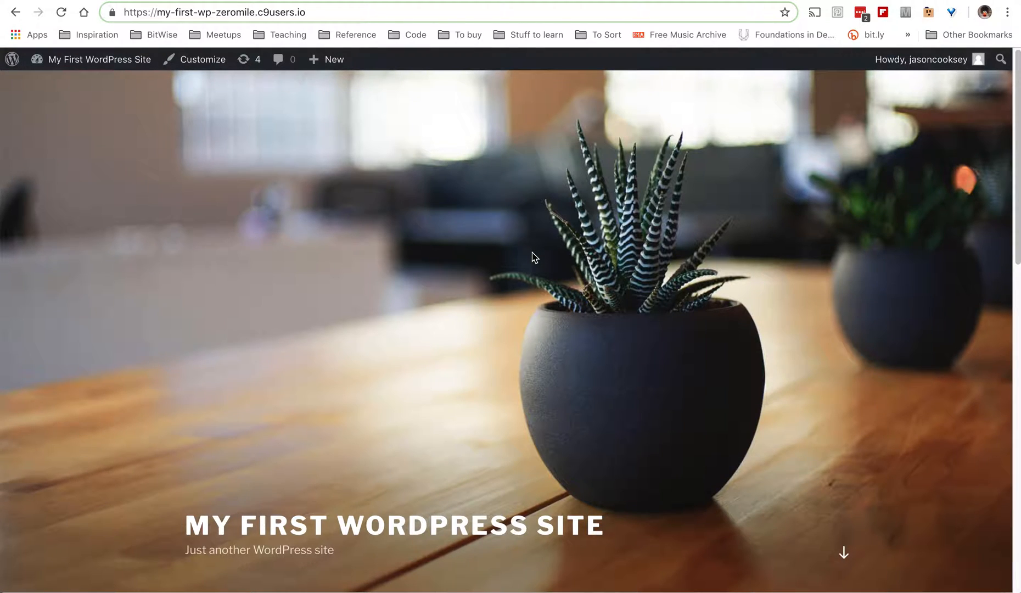
scroll(532, 252, down, 15)
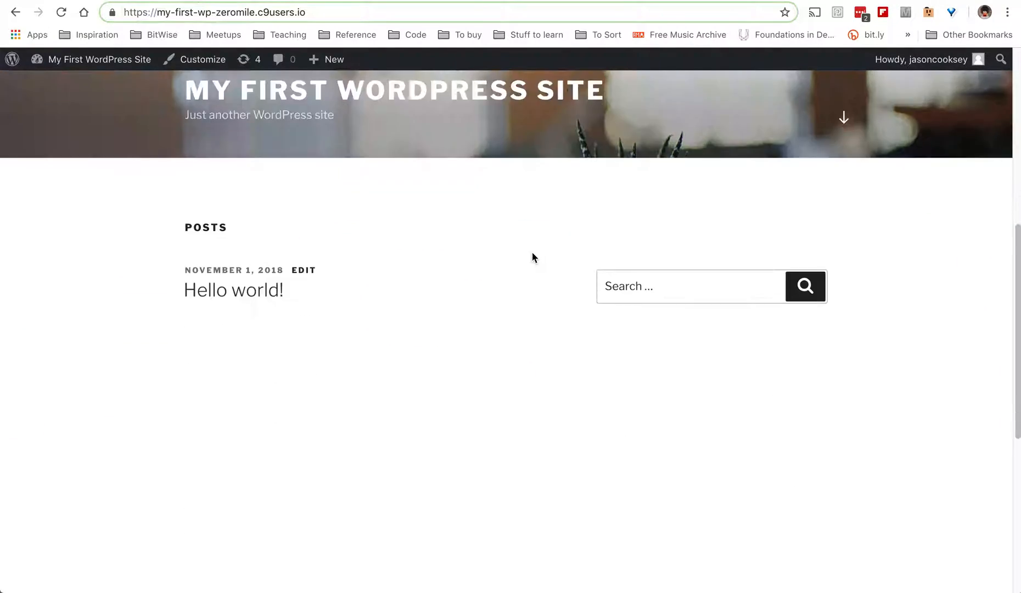
scroll(532, 252, up, 15)
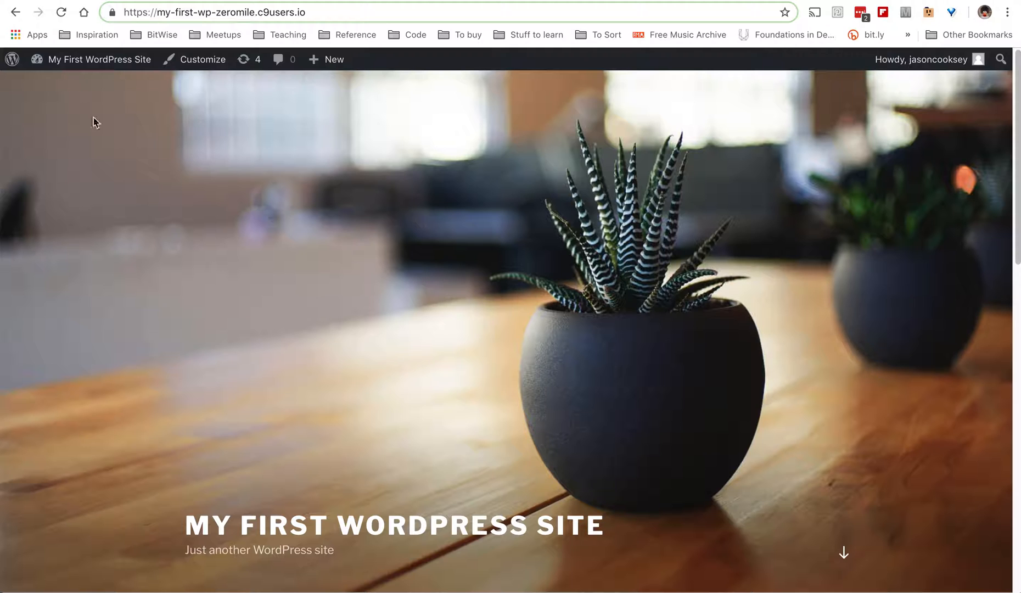
click(17, 13)
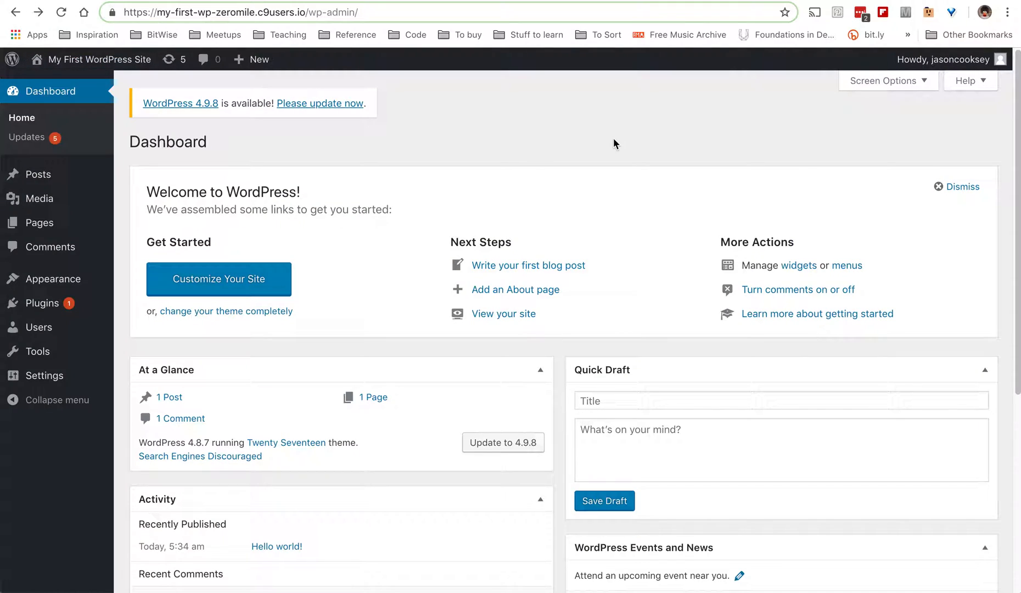